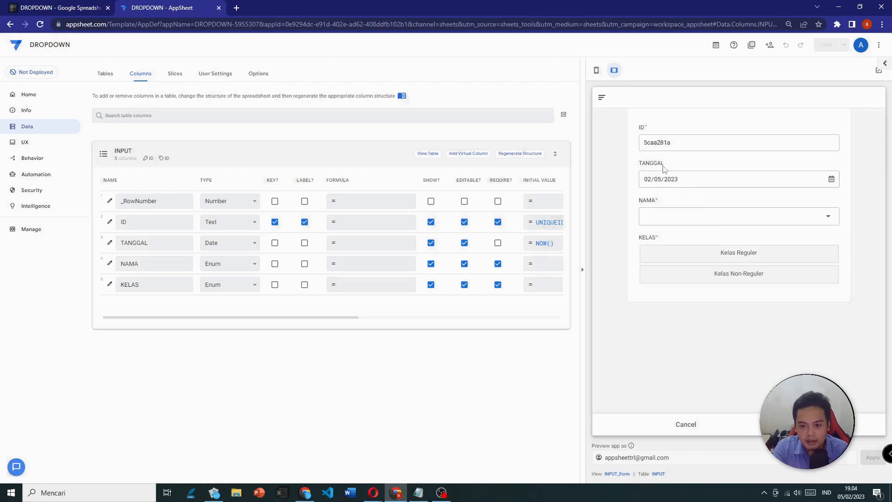
# Pick the first name in the NAMA dropdown of the form preview
pyautogui.click(668, 222)
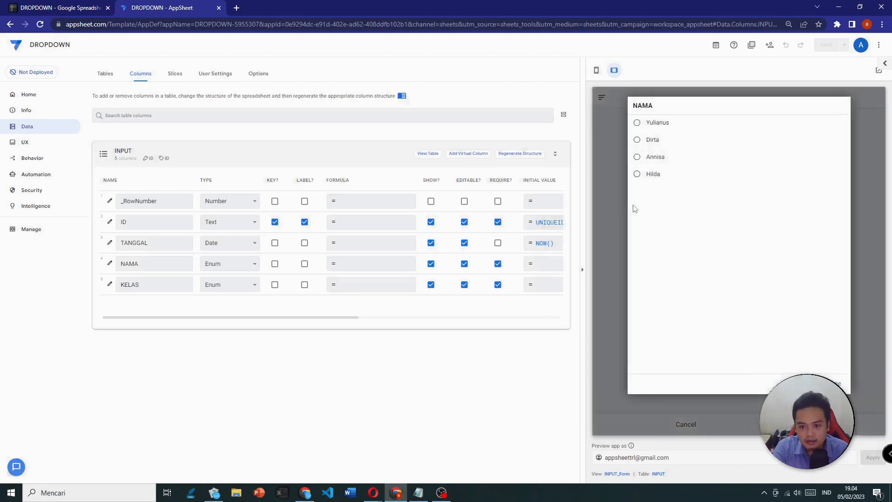
pyautogui.click(657, 123)
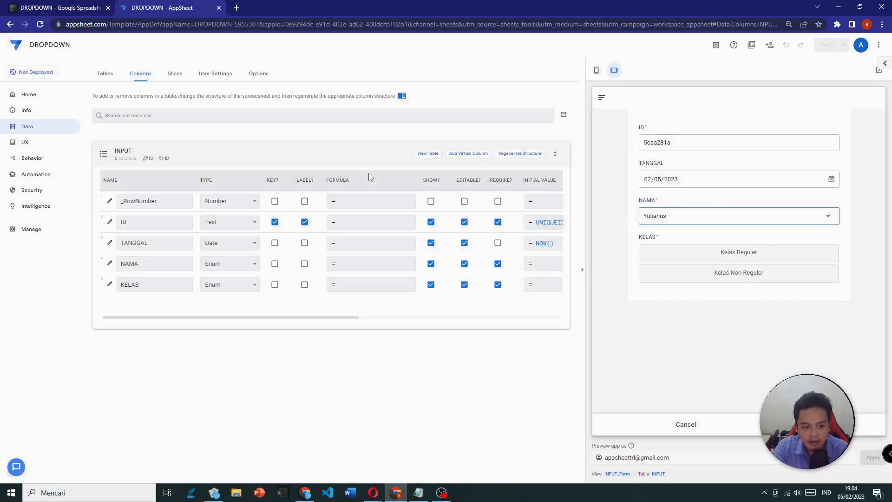
# Add a virtual column named USER ID to the INPUT table
pyautogui.click(473, 158)
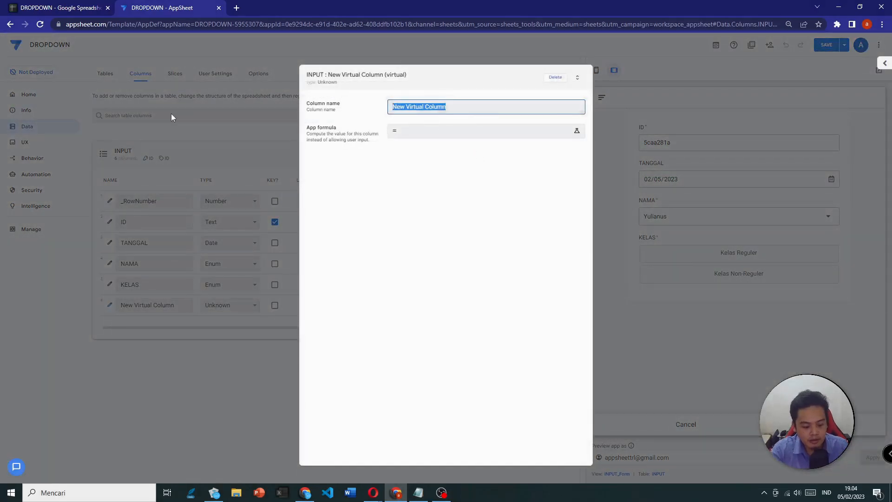
pyautogui.press('capslock')
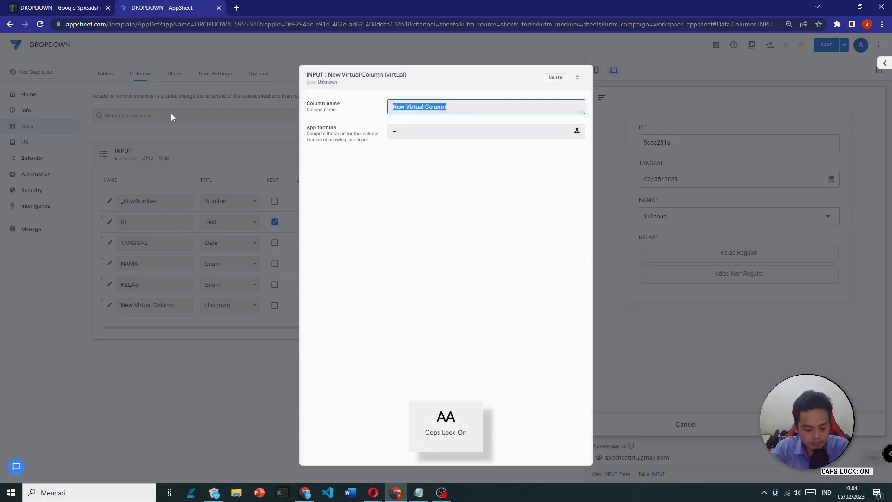
pyautogui.write('USER ID')
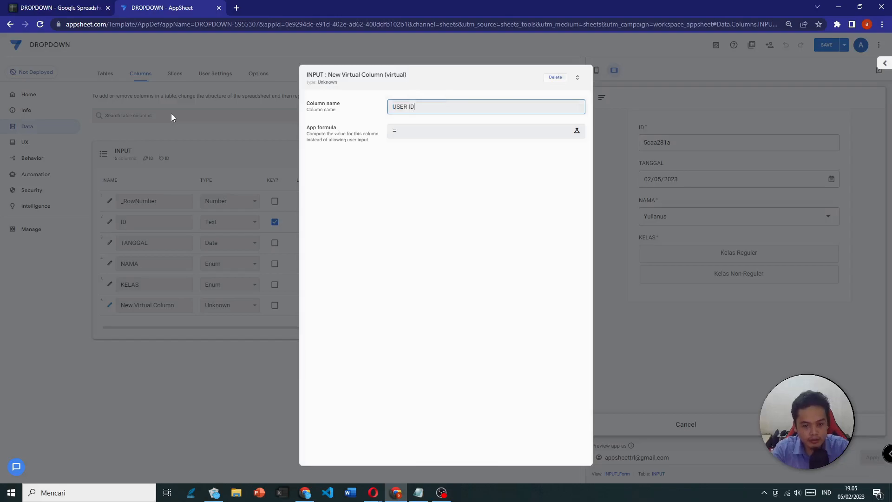
# Start the USER ID column's app formula with CONCATENATE, using [NAMA] as its first value
pyautogui.click(405, 132)
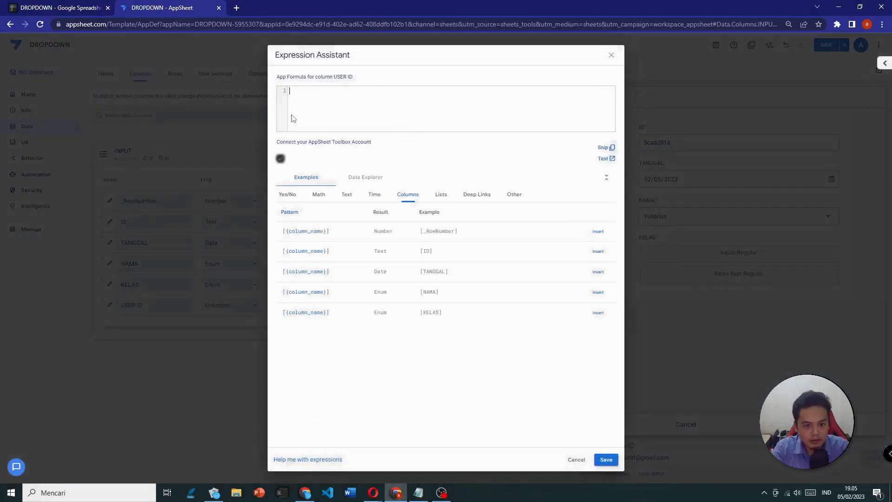
pyautogui.write('CON')
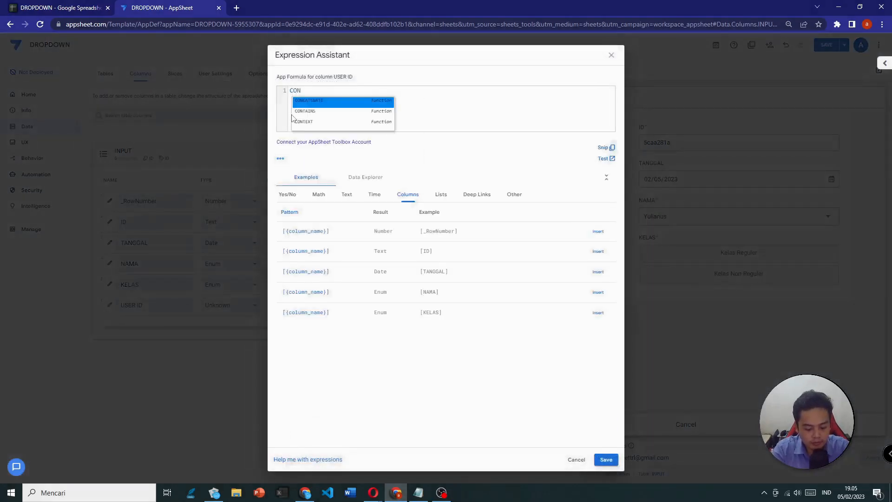
pyautogui.press('Return')
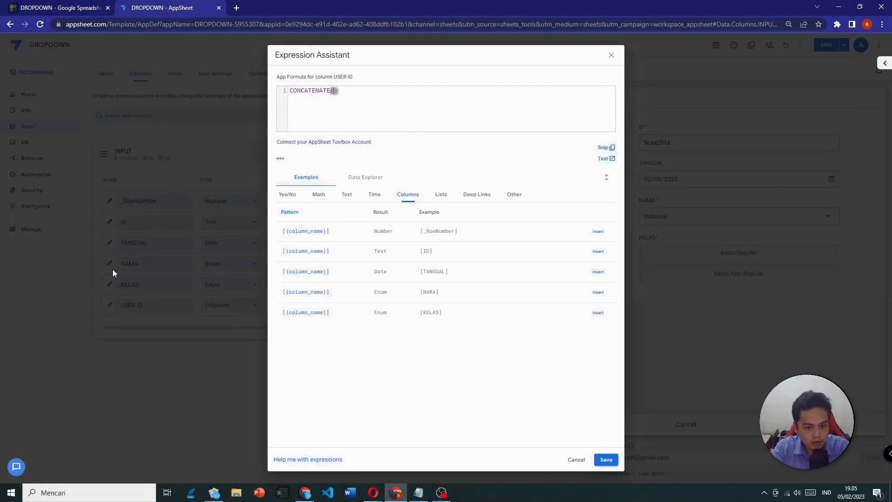
pyautogui.write('[')
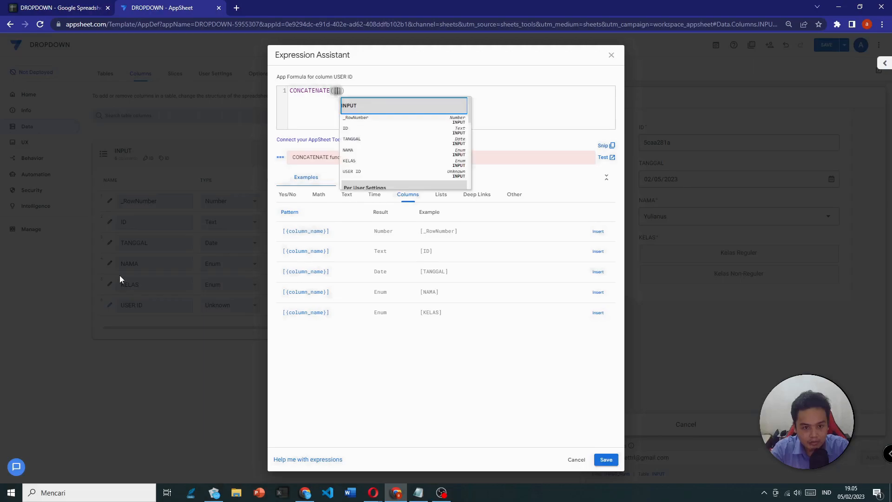
pyautogui.write('NAMA')
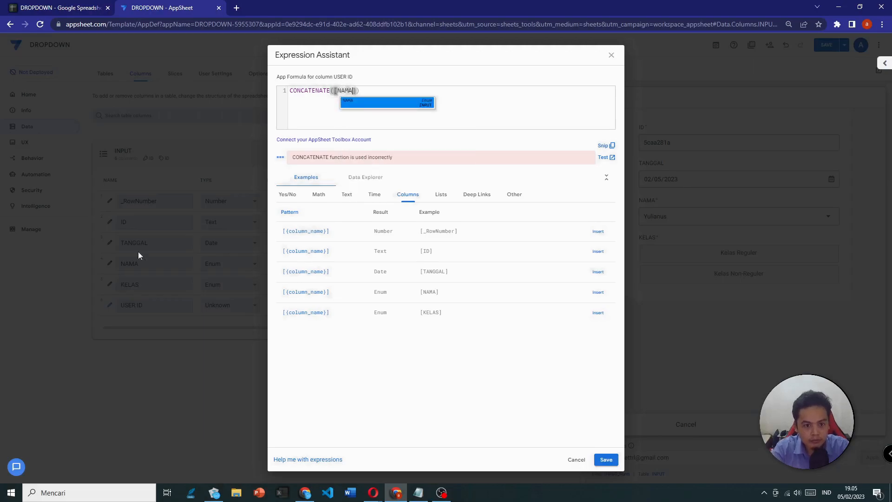
pyautogui.click(356, 90)
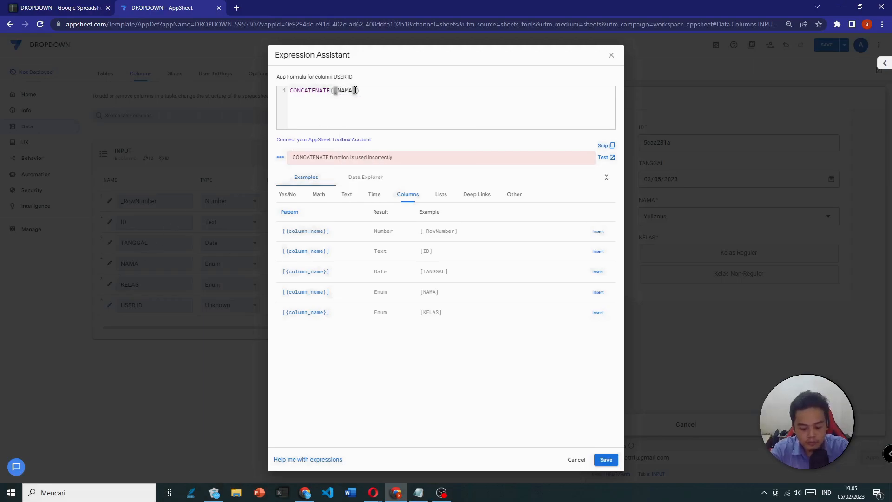
# Complete the formula as CONCATENATE([NAMA];[TANGGAL]), accept the USER ID column and save the app
pyautogui.write(',')
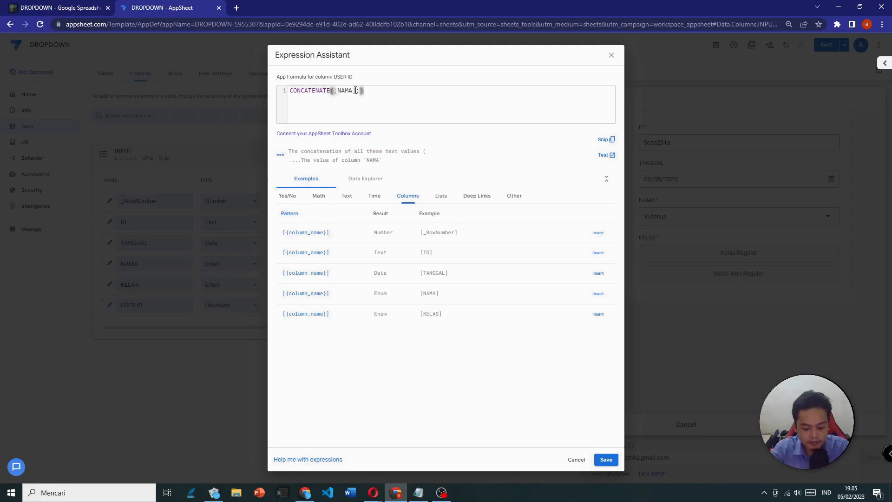
pyautogui.write('[')
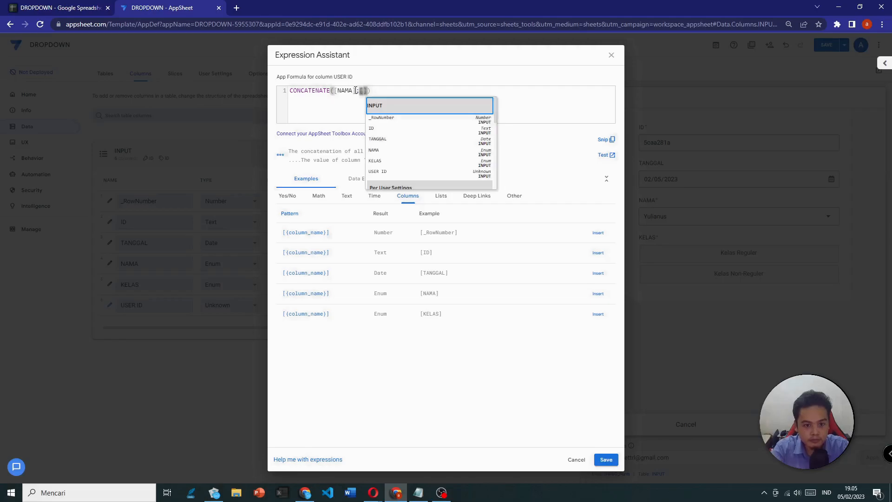
pyautogui.click(378, 139)
pyautogui.click(410, 96)
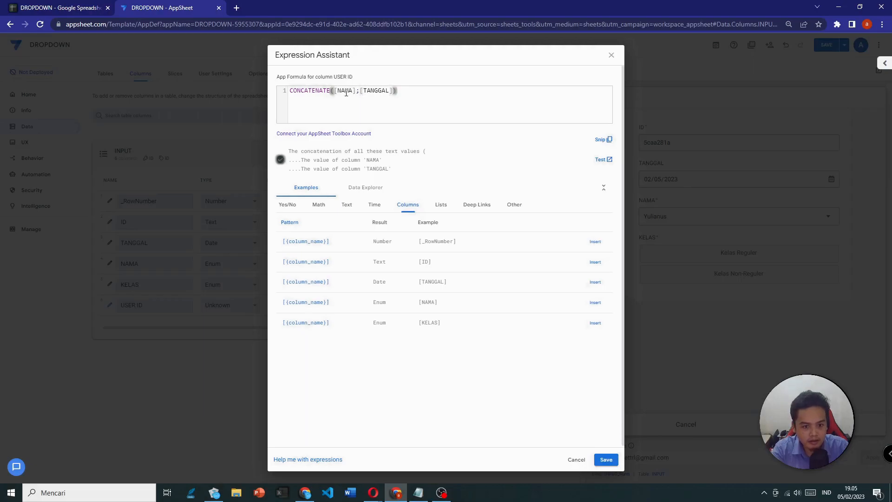
pyautogui.click(380, 92)
pyautogui.click(415, 94)
pyautogui.click(607, 461)
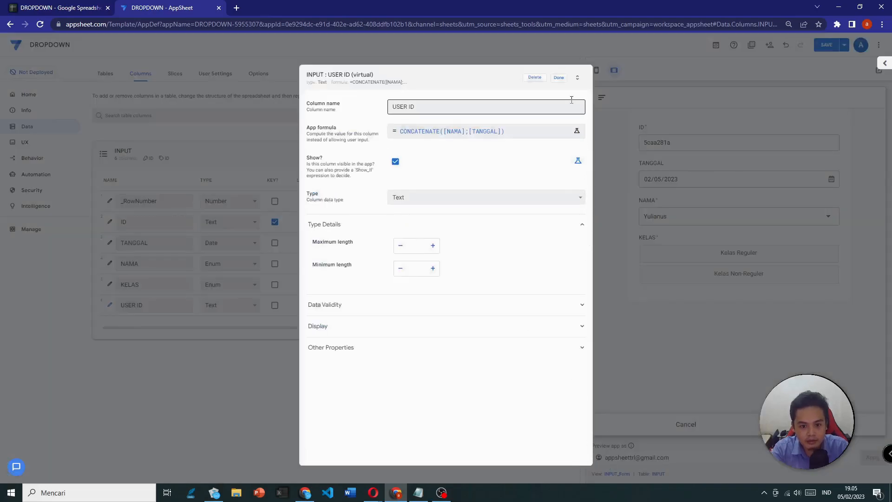
pyautogui.click(560, 79)
pyautogui.click(827, 45)
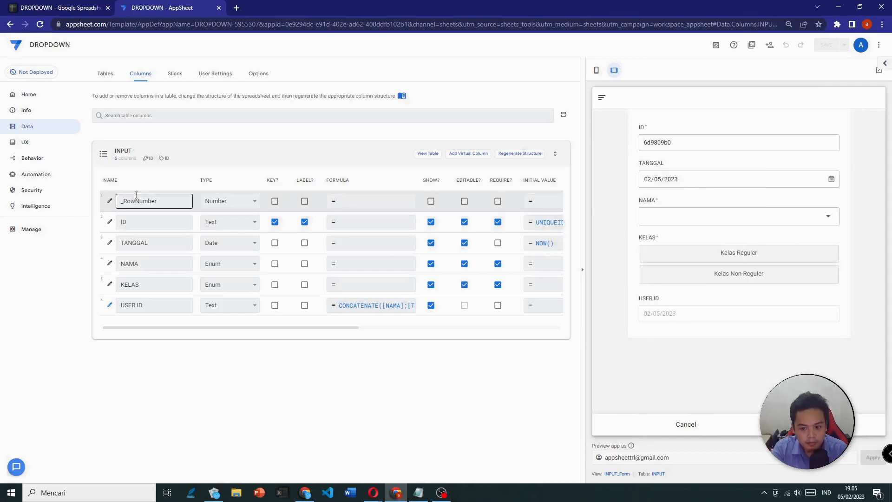
# Start a Valid If formula for the NAMA column with the Count function
pyautogui.click(110, 264)
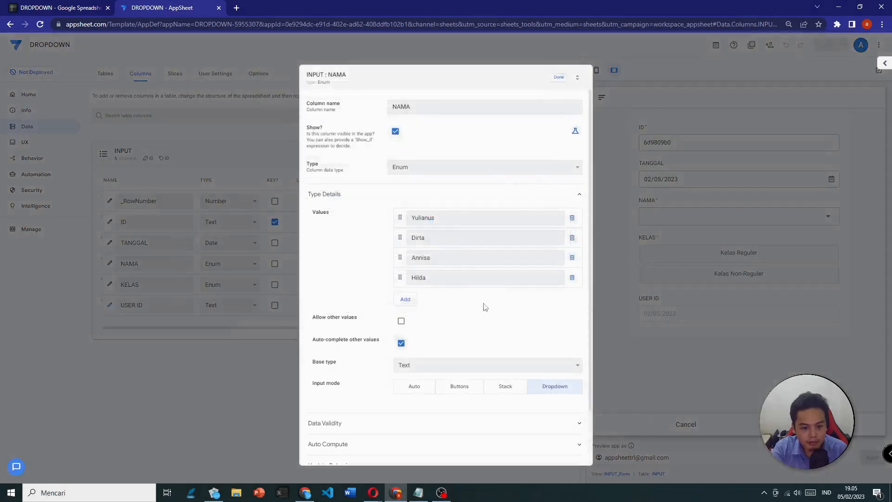
pyautogui.scroll(-2, 549, 321)
pyautogui.click(514, 362)
pyautogui.click(498, 382)
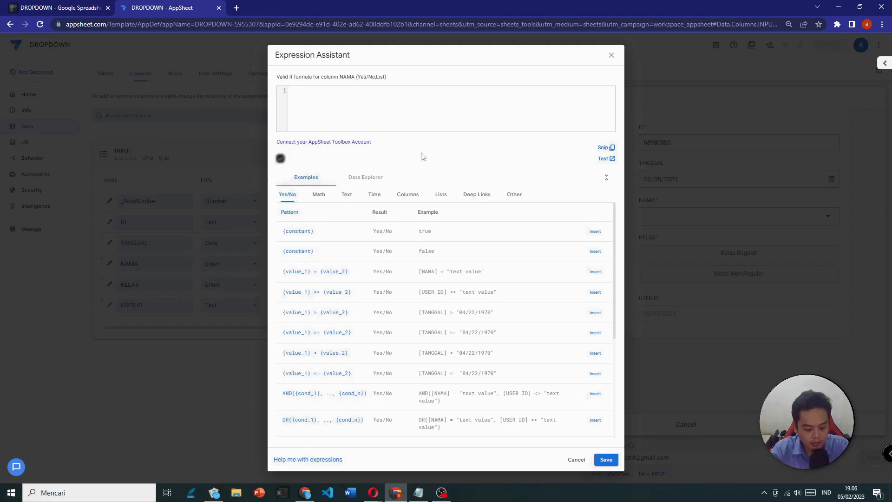
pyautogui.press('capslock')
pyautogui.write('C')
pyautogui.press('capslock')
pyautogui.write('ount')
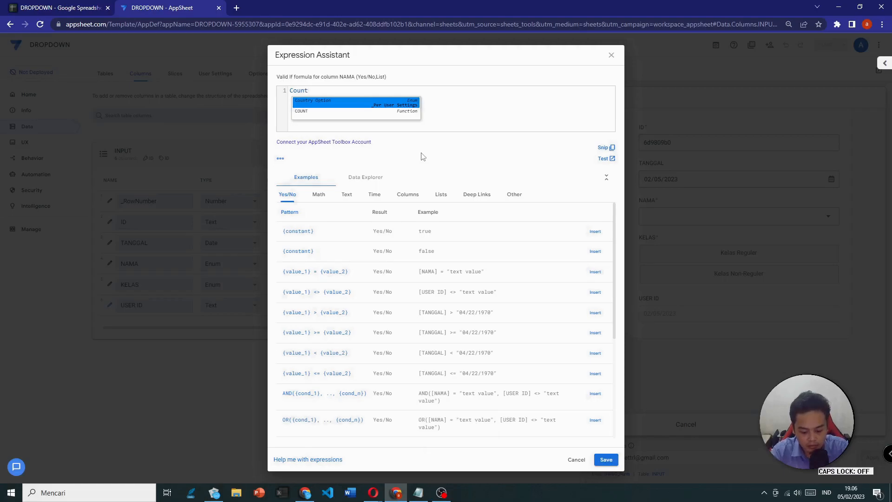
pyautogui.write('(')
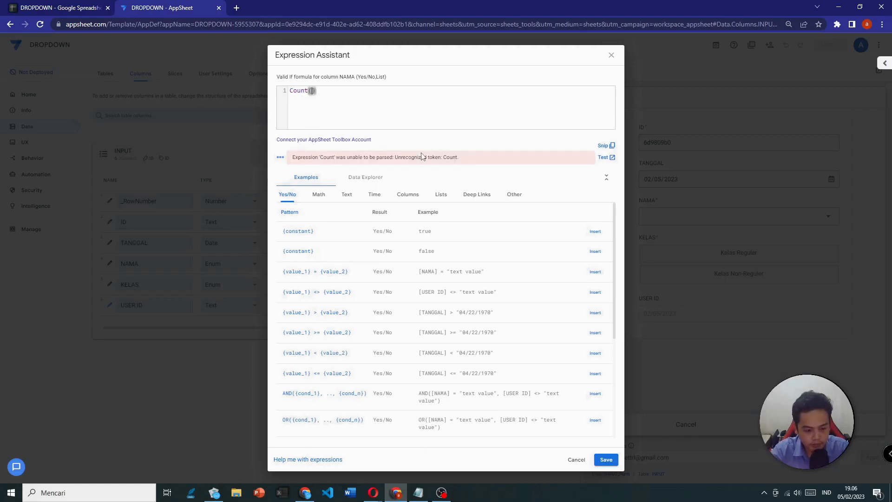
# Nest a select function inside Count with input[user id] as its first argument, followed by a comma
pyautogui.write('select')
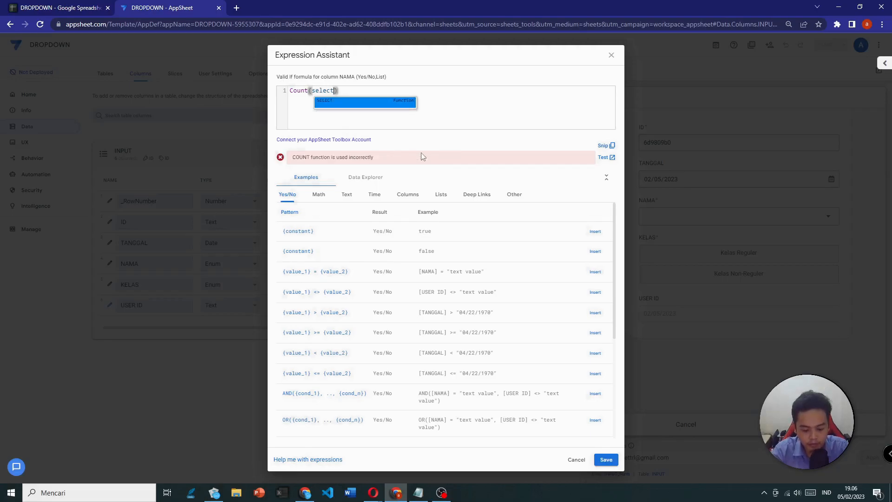
pyautogui.write('(input')
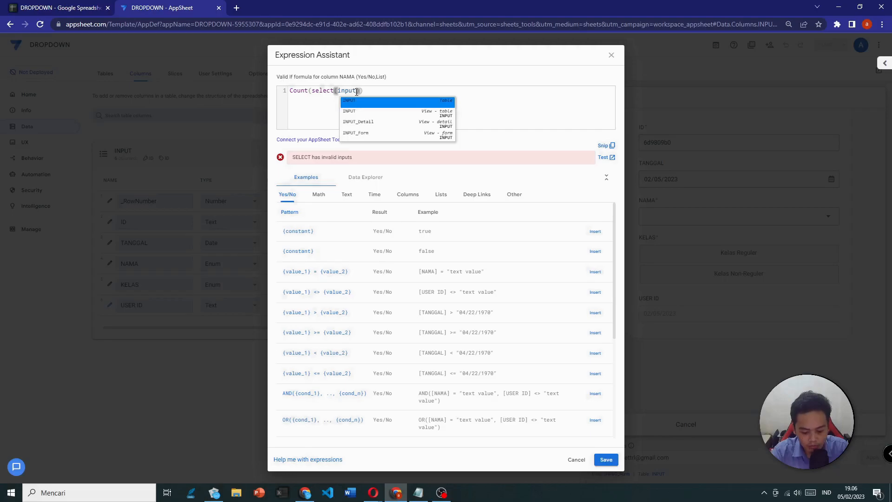
pyautogui.write('[')
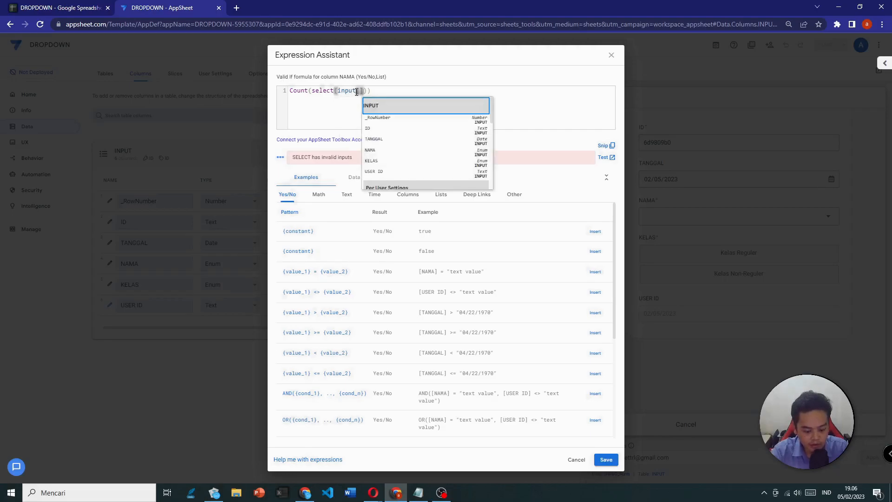
pyautogui.write('user id')
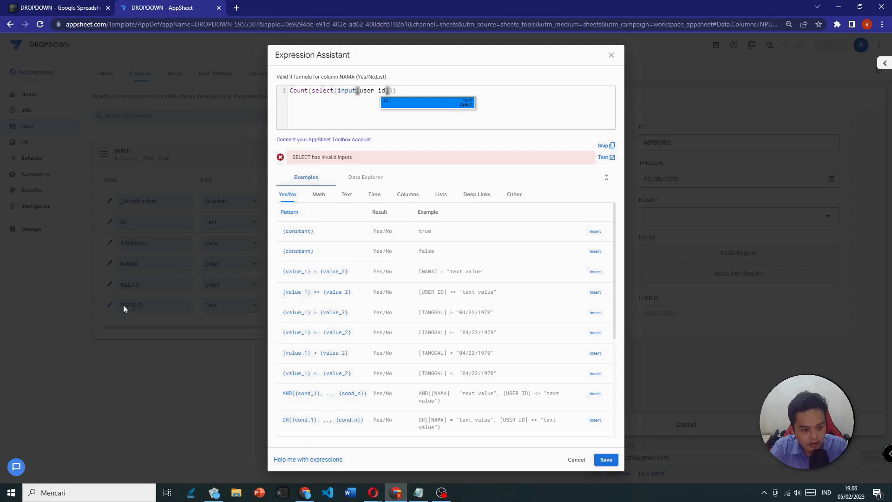
pyautogui.click(390, 90)
pyautogui.write(')')
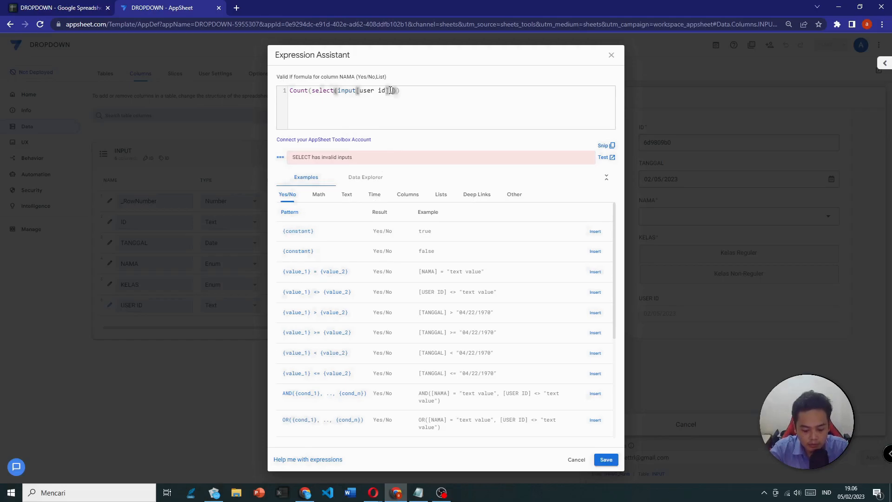
# Enter [user id]=[_thisrow].[user id] as the condition of the select function
pyautogui.write('[')
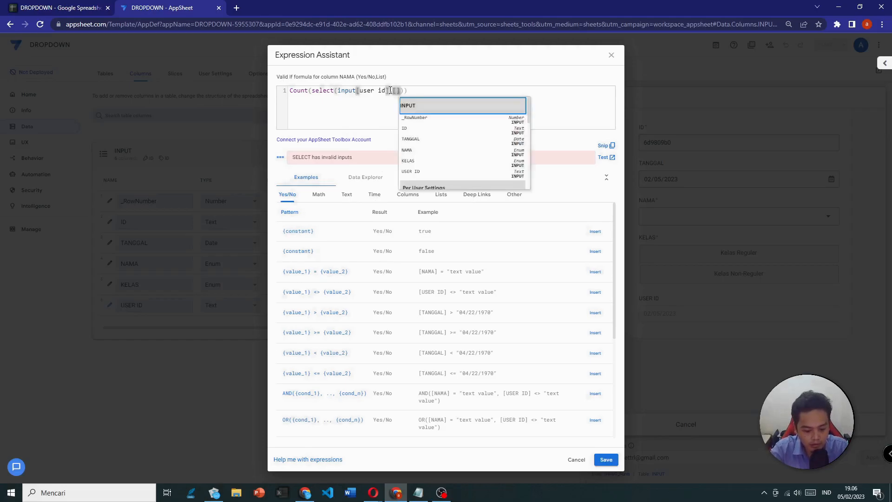
pyautogui.write('use')
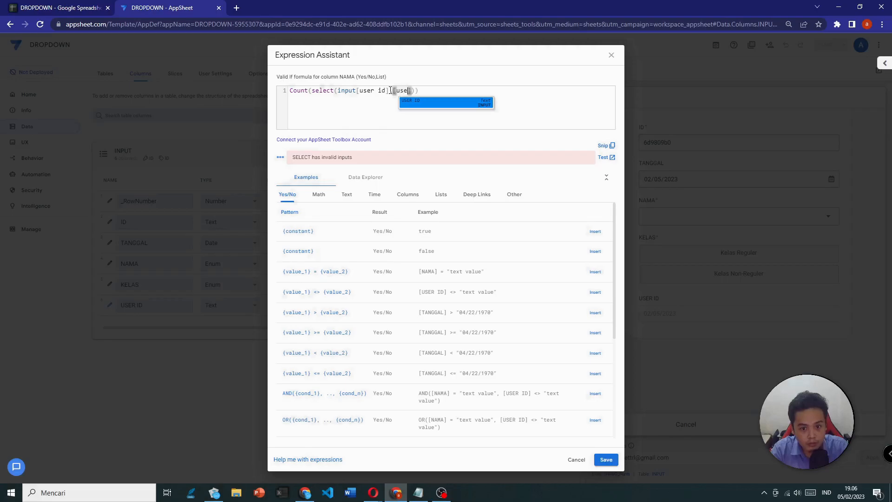
pyautogui.write('r id')
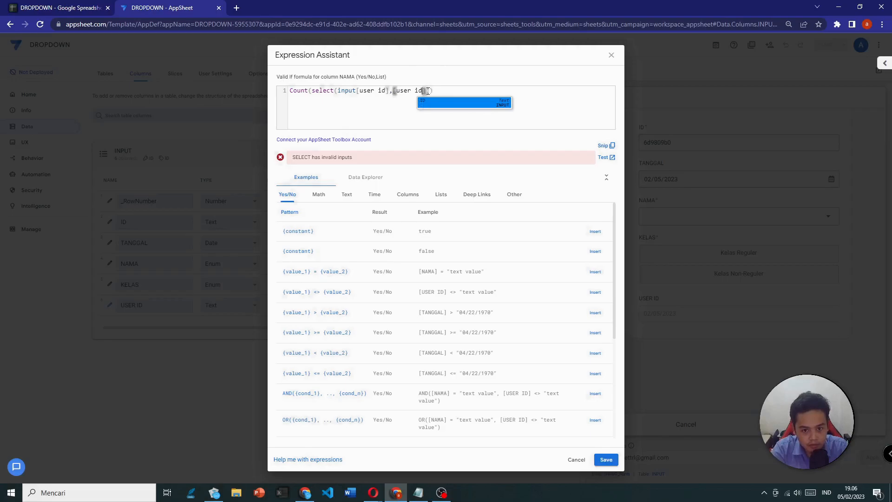
pyautogui.click(428, 90)
pyautogui.write(')')
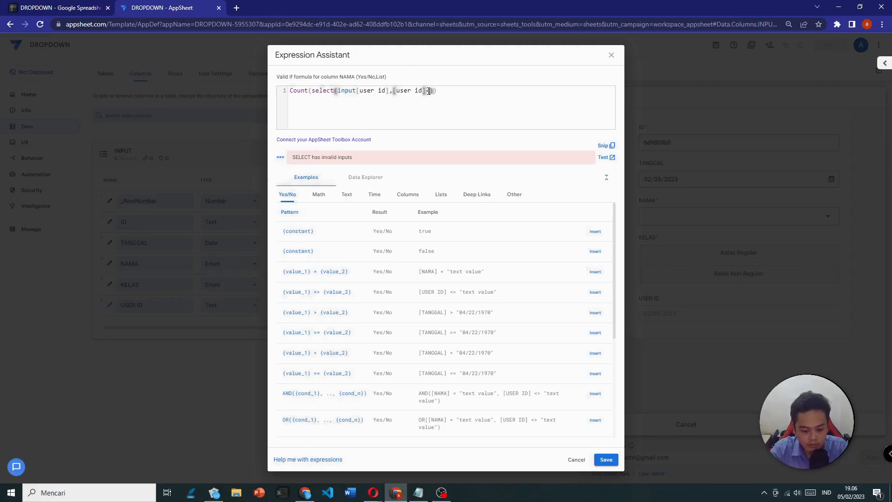
pyautogui.write('[')
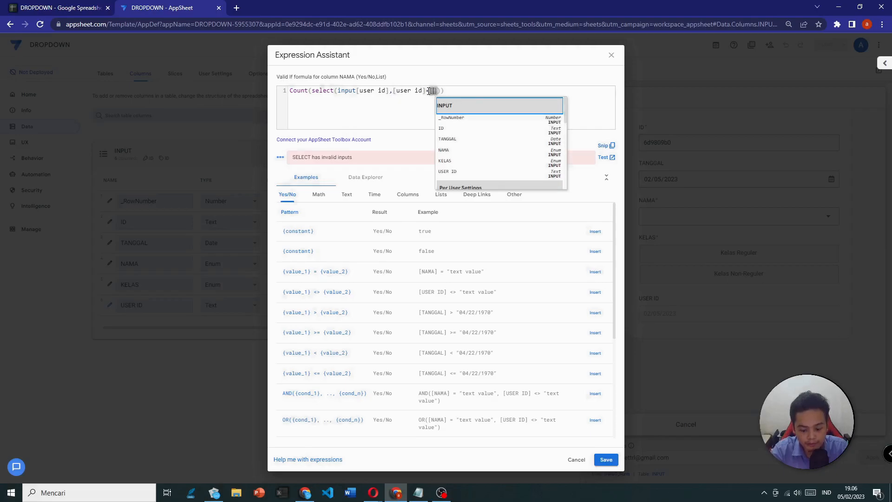
pyautogui.write('_thisrow')
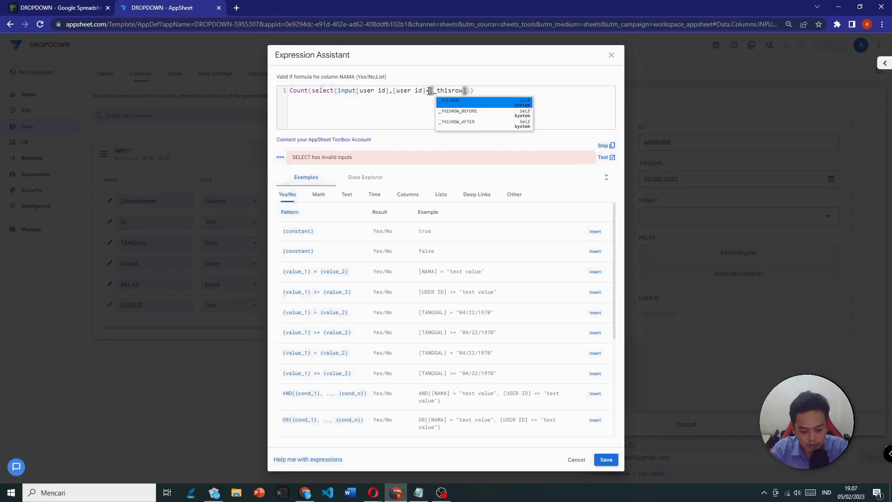
pyautogui.press('Right')
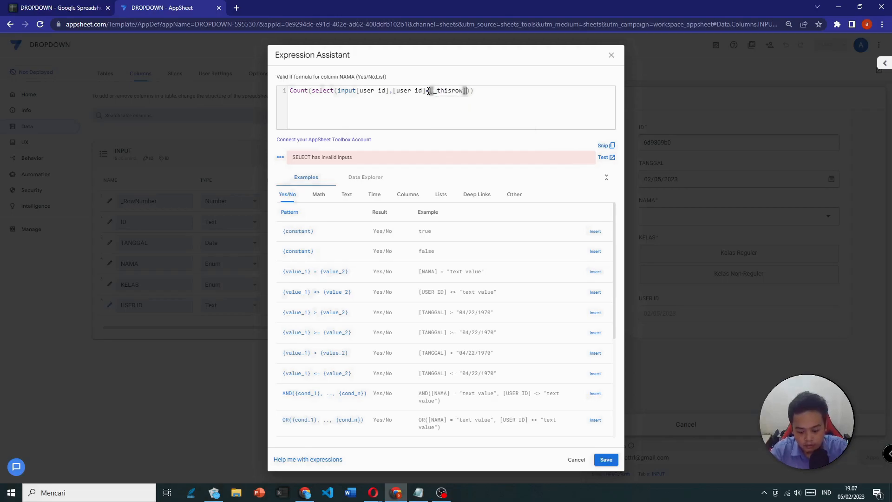
pyautogui.write('.')
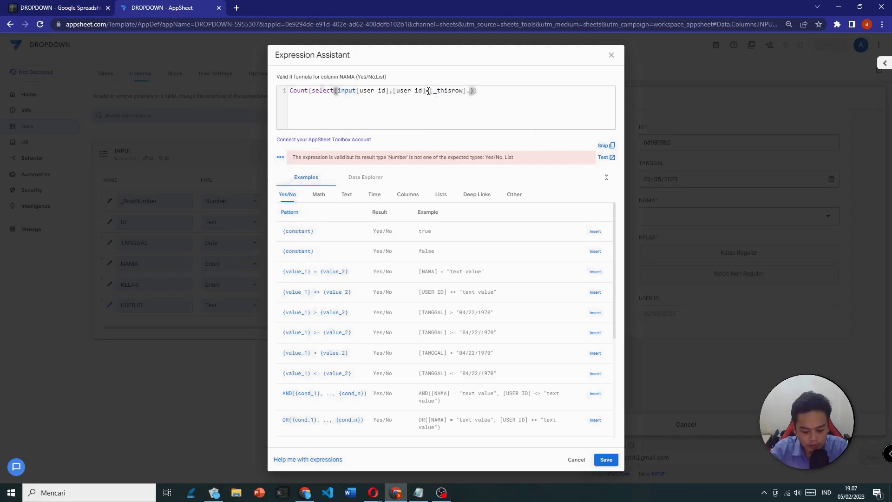
pyautogui.write('[')
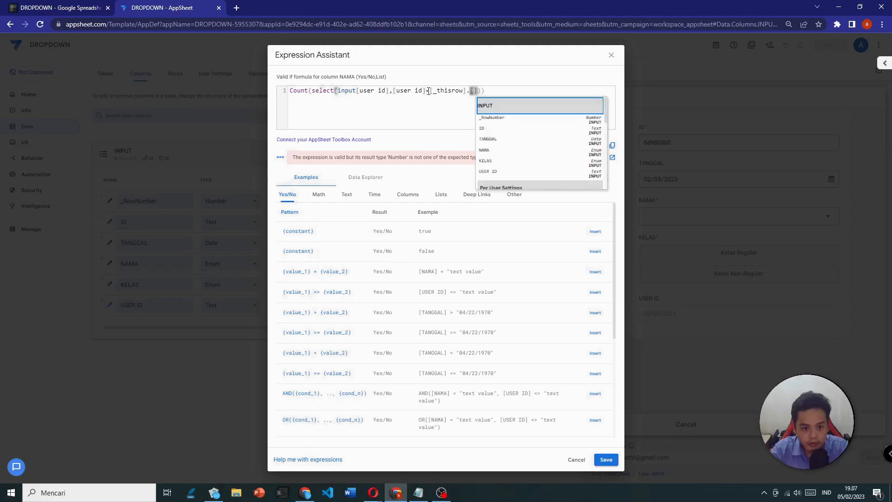
pyautogui.write('user id')
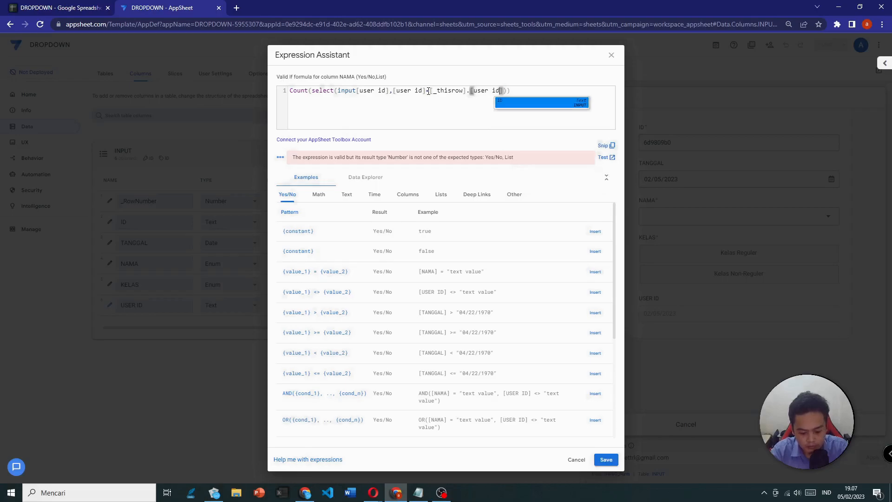
# Complete the NAMA column's Valid If formula by appending <2 to the Count expression, accept the column settings and save the app
pyautogui.press('Right')
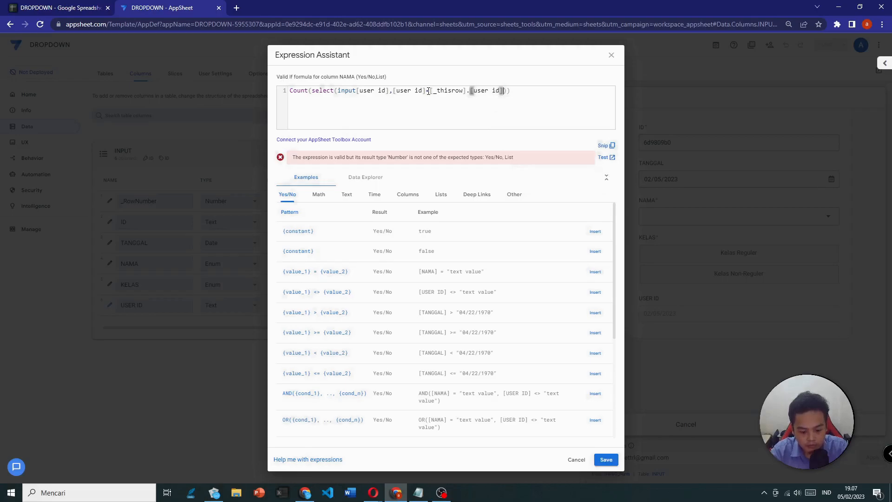
pyautogui.click(520, 94)
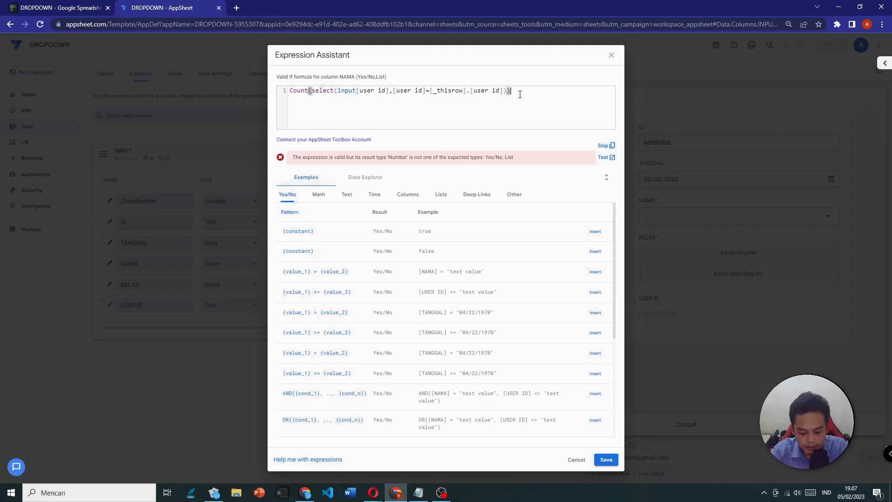
pyautogui.write('<2')
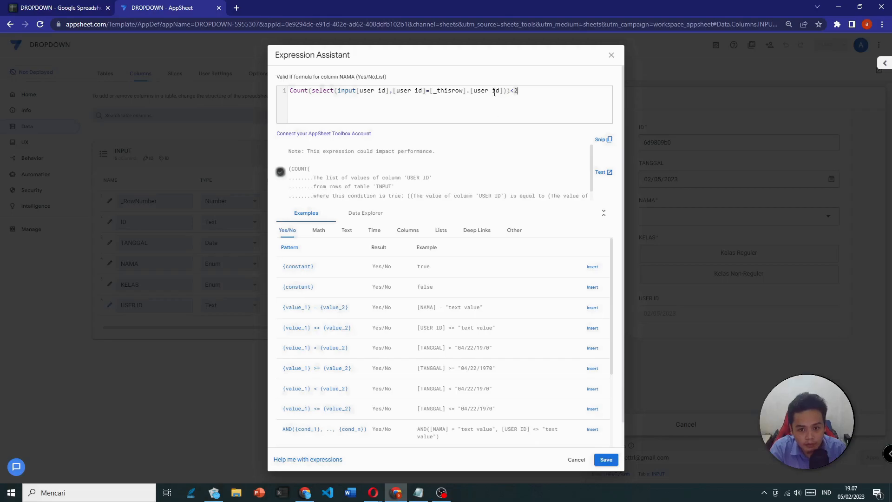
pyautogui.click(607, 459)
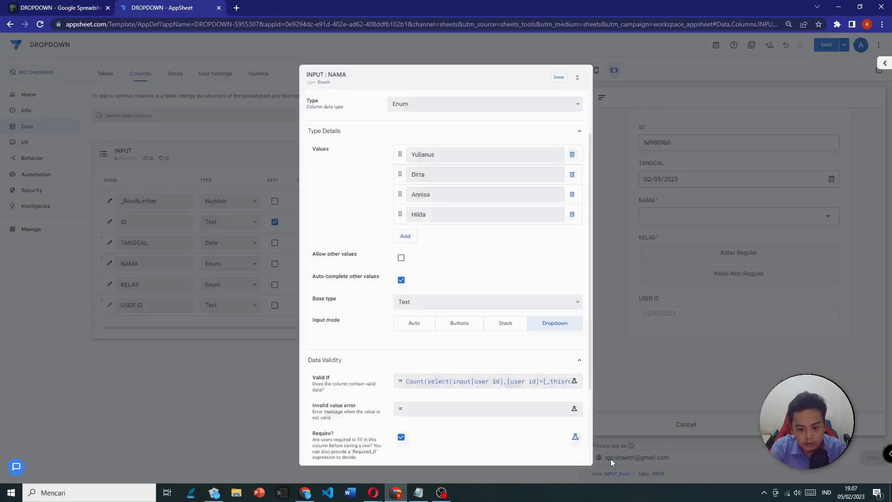
pyautogui.scroll(-2, 530, 309)
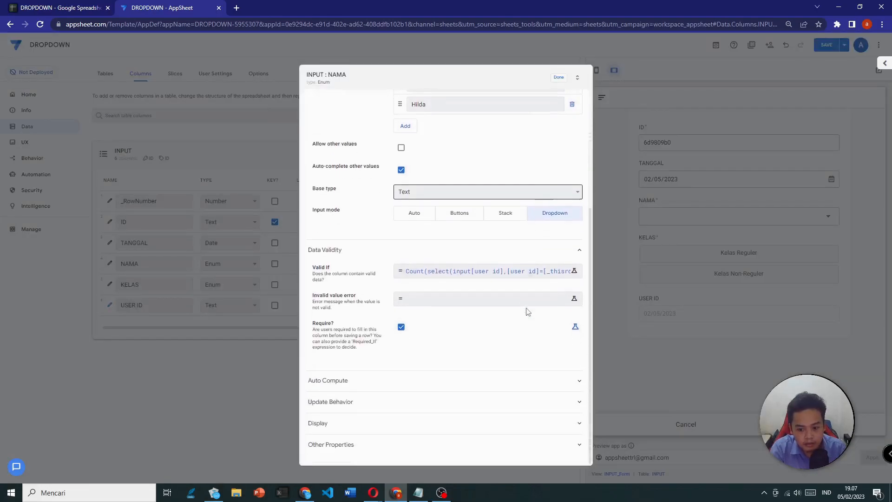
pyautogui.click(558, 78)
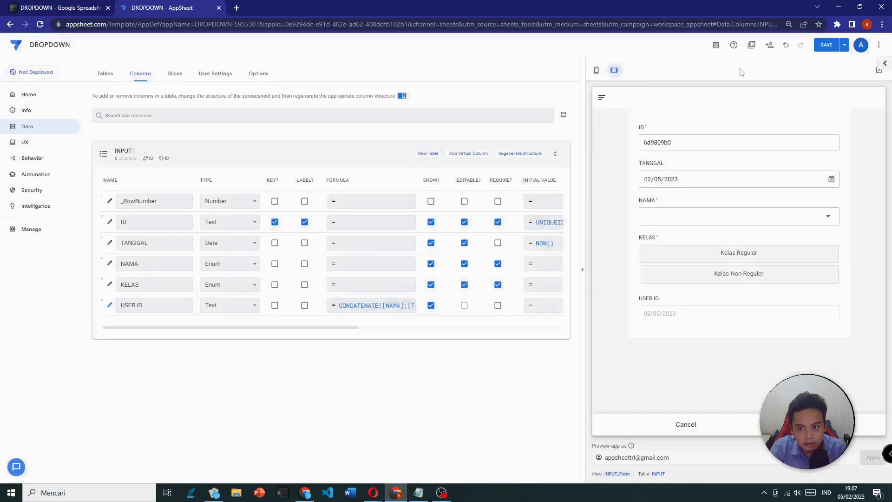
pyautogui.click(827, 45)
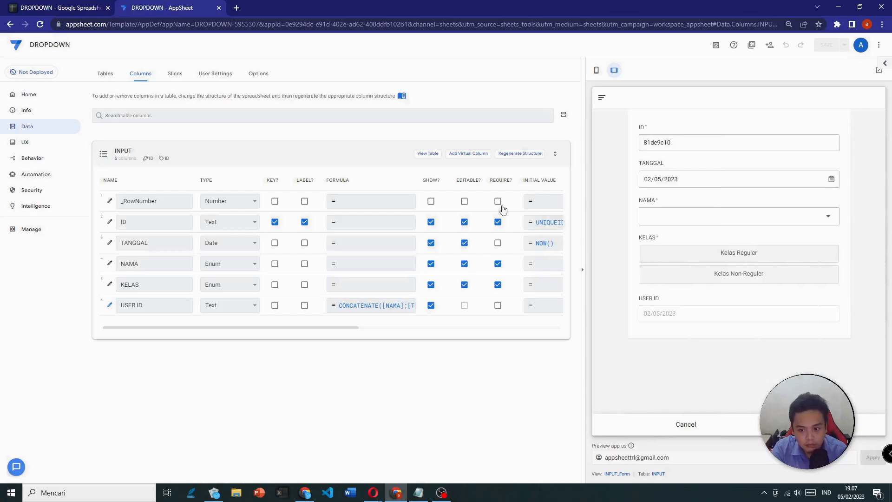
# Save a test entry with the first listed name and Kelas Reguler in the preview form, and open the INPUT list
pyautogui.click(667, 216)
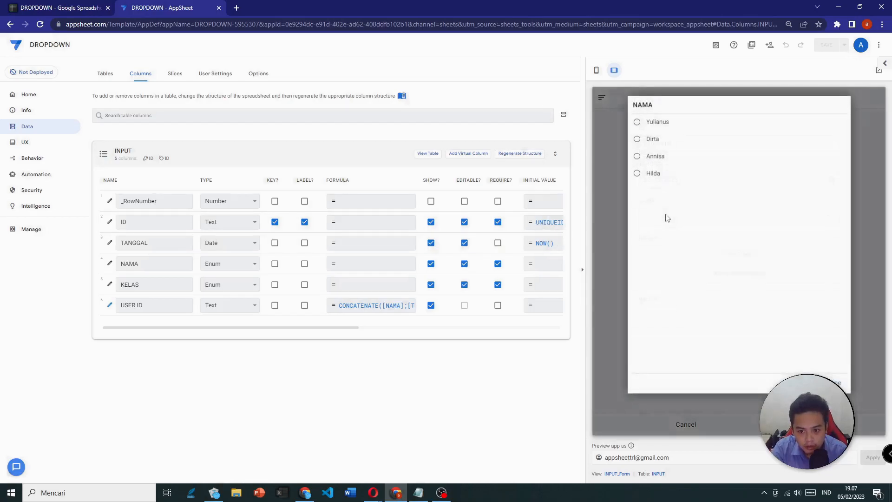
pyautogui.click(657, 127)
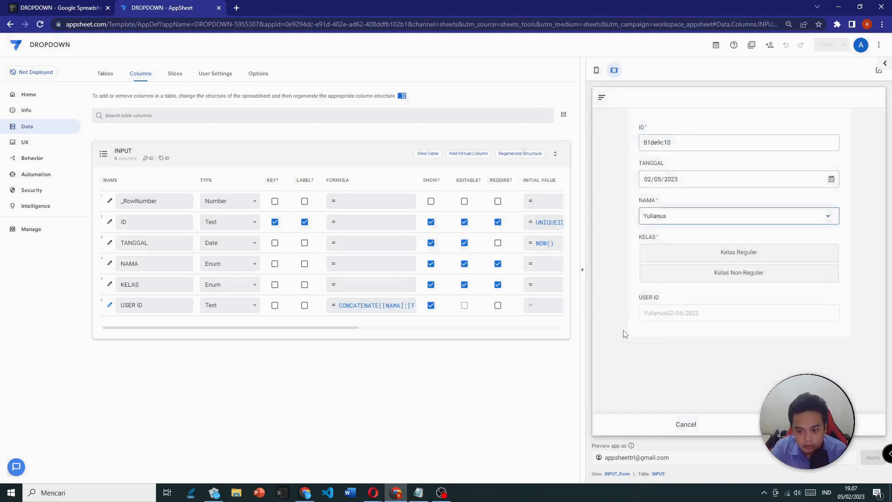
pyautogui.click(733, 255)
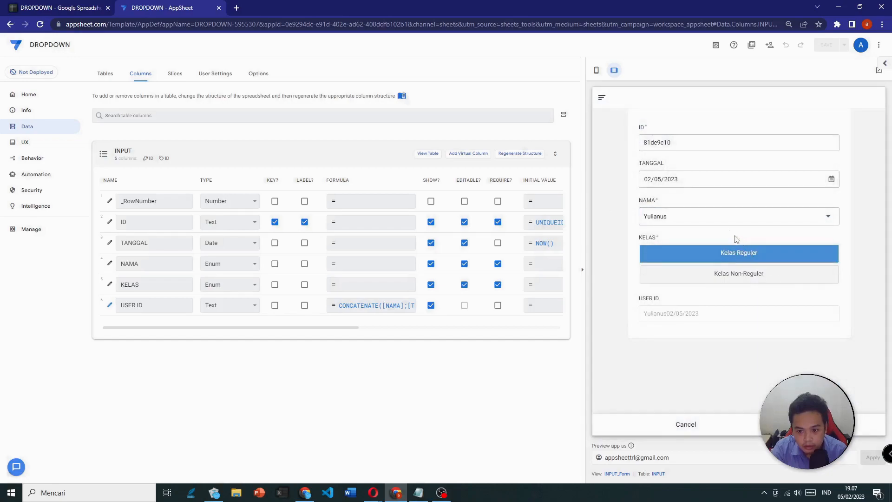
pyautogui.click(792, 425)
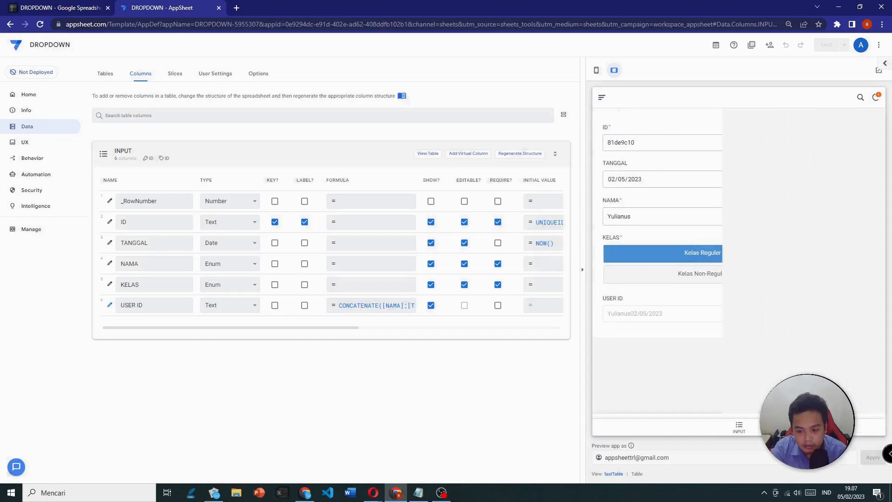
pyautogui.click(739, 425)
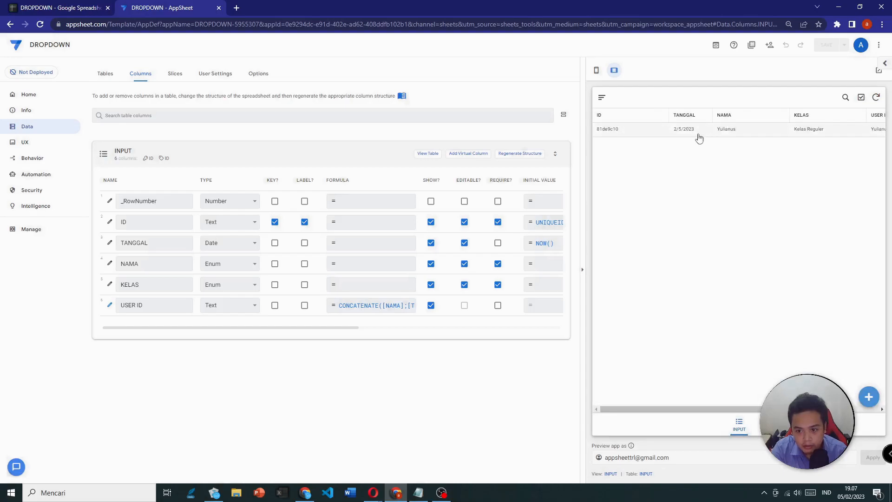
# Add and save a second entry with the same first listed name and Kelas Reguler
pyautogui.click(870, 398)
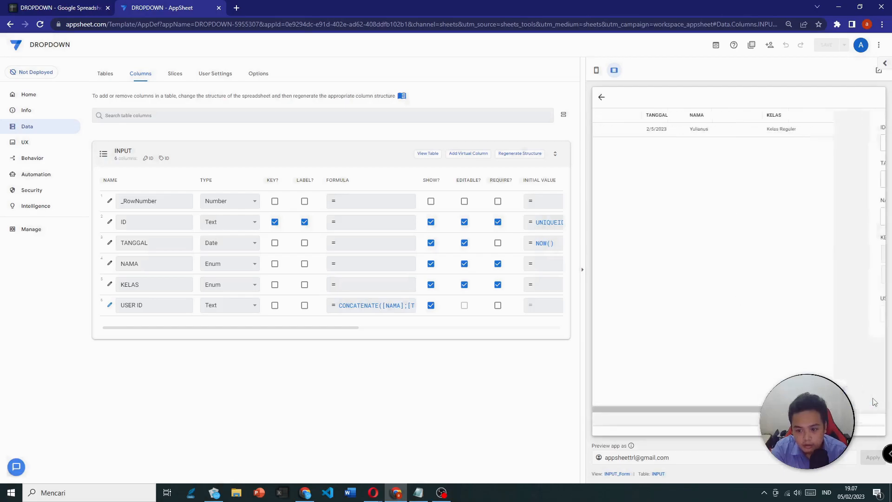
pyautogui.click(723, 217)
pyautogui.click(667, 125)
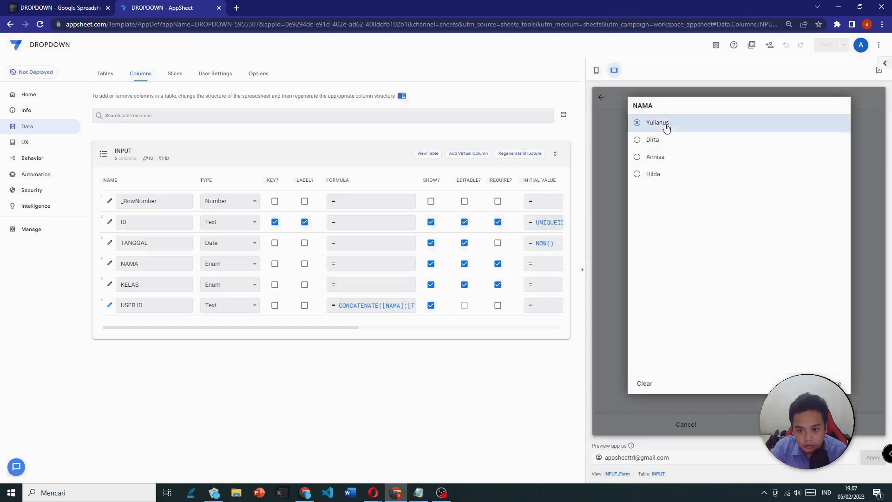
pyautogui.click(757, 255)
pyautogui.click(811, 424)
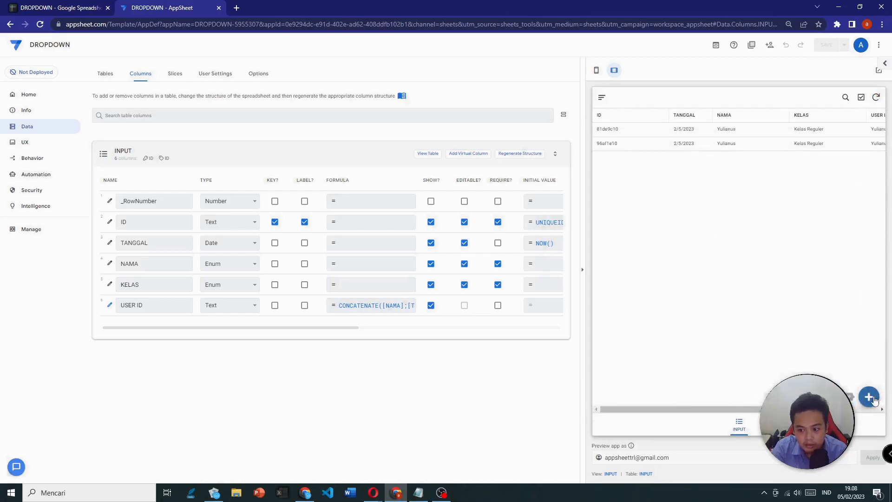
# Start a third entry with the same first listed name and set its TANGGAL to 02/06/2023
pyautogui.click(870, 398)
pyautogui.click(775, 224)
pyautogui.click(673, 123)
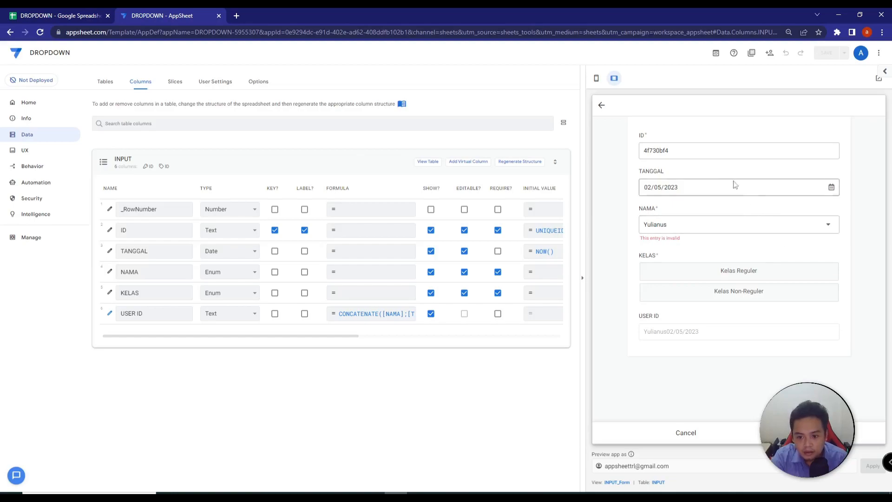
pyautogui.click(830, 190)
pyautogui.click(657, 238)
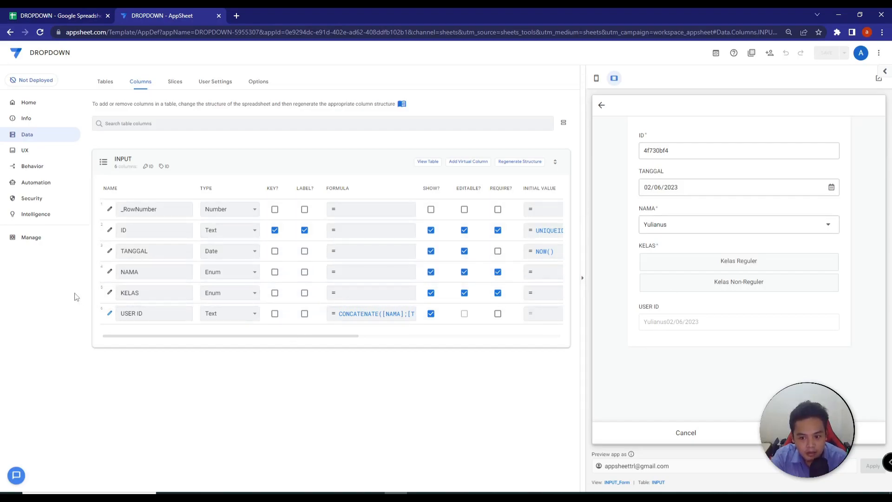
pyautogui.click(111, 275)
pyautogui.scroll(-2, 433, 360)
pyautogui.click(431, 368)
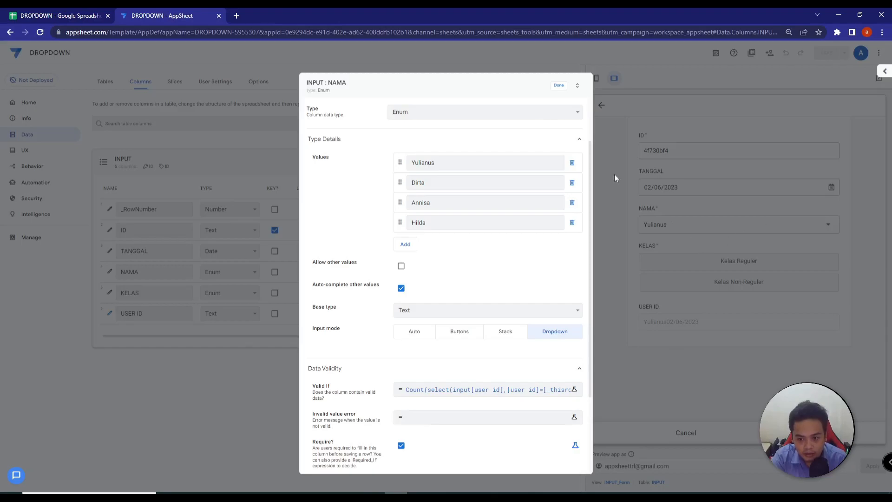
pyautogui.click(559, 86)
# Set the open test entry's TANGGAL to 02/05/2023, keeping the first listed name selected
pyautogui.click(688, 228)
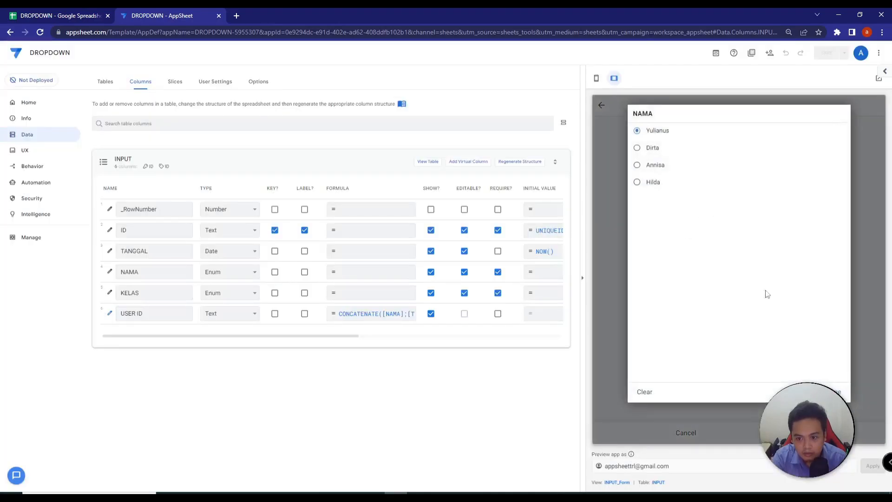
pyautogui.click(737, 187)
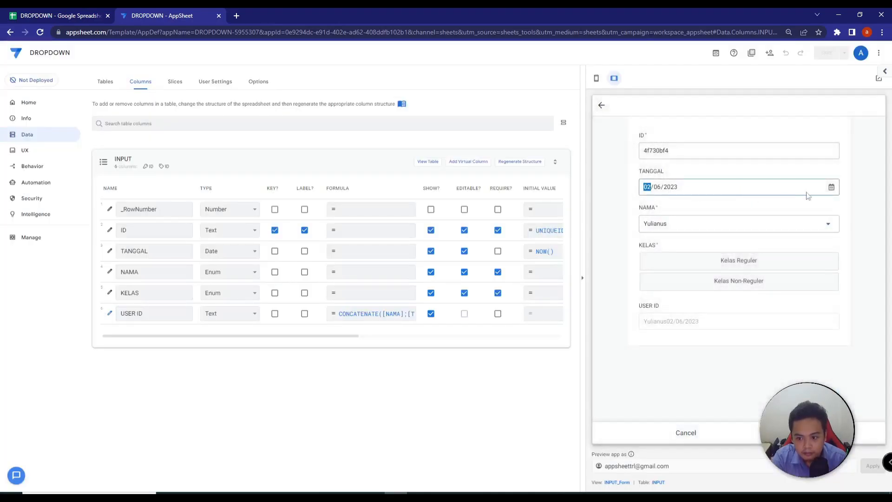
pyautogui.click(832, 186)
pyautogui.click(649, 241)
pyautogui.click(709, 240)
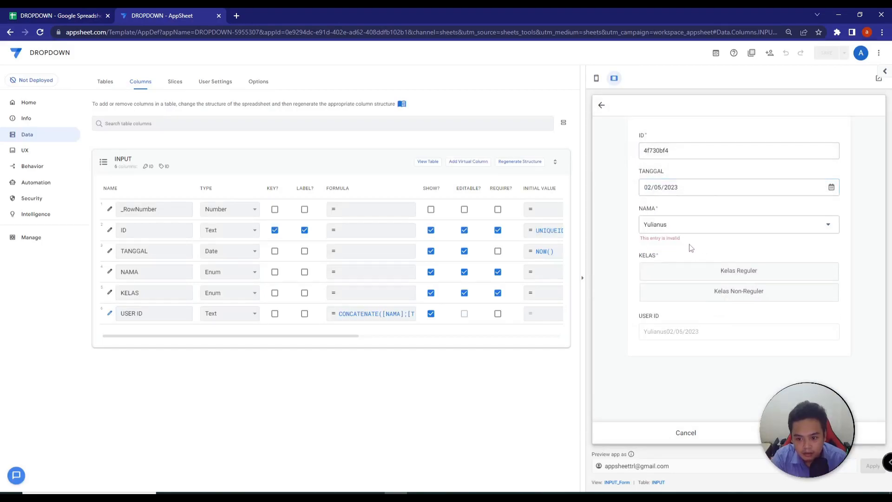
# Set the NAMA column's invalid value error to "You have reached the maximum limit for data entry", accept the column settings and save the app
pyautogui.click(112, 271)
pyautogui.click(404, 432)
pyautogui.scroll(-3, 404, 431)
pyautogui.click(434, 343)
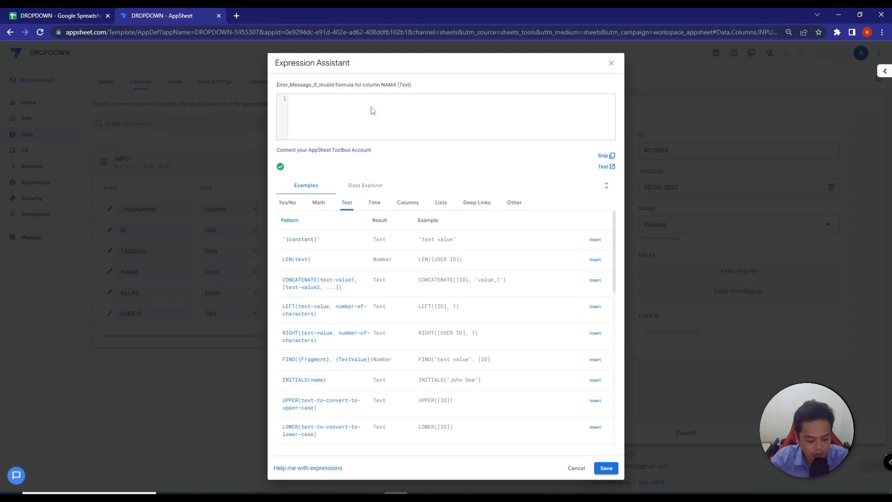
pyautogui.press('capslock')
pyautogui.write('Y')
pyautogui.press('capslock')
pyautogui.write('ou ')
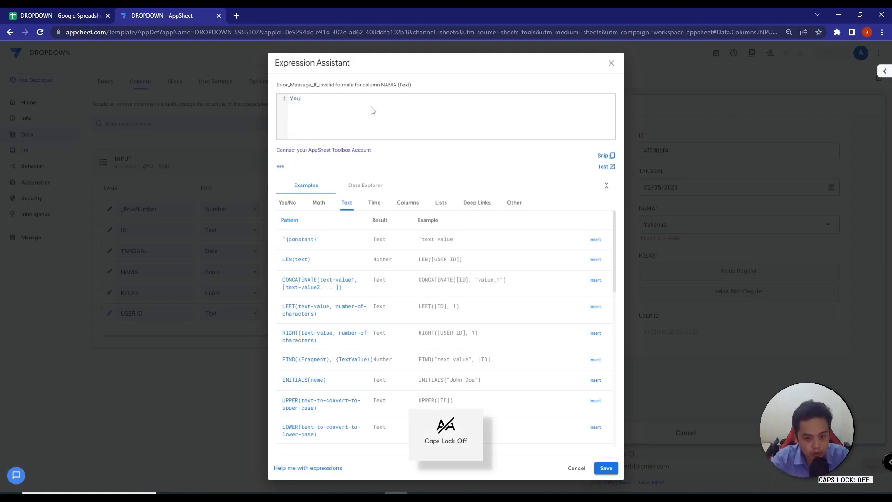
pyautogui.write('have')
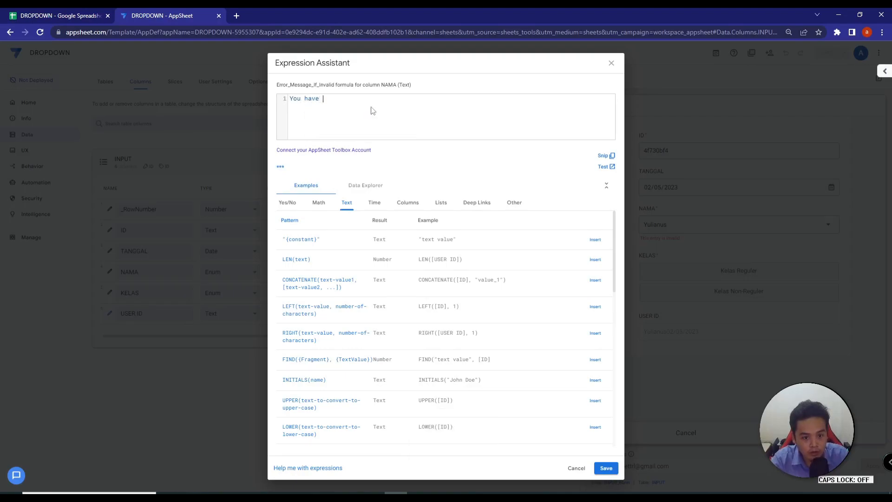
pyautogui.write(' reached ')
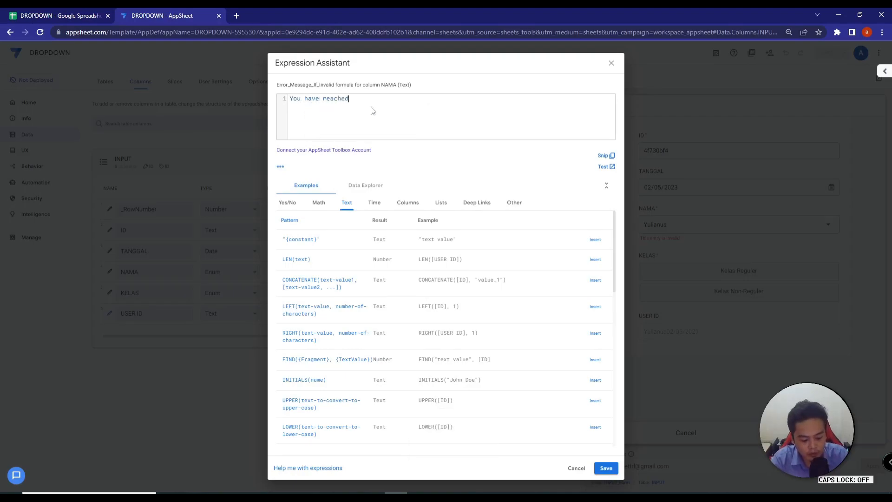
pyautogui.write('the ma')
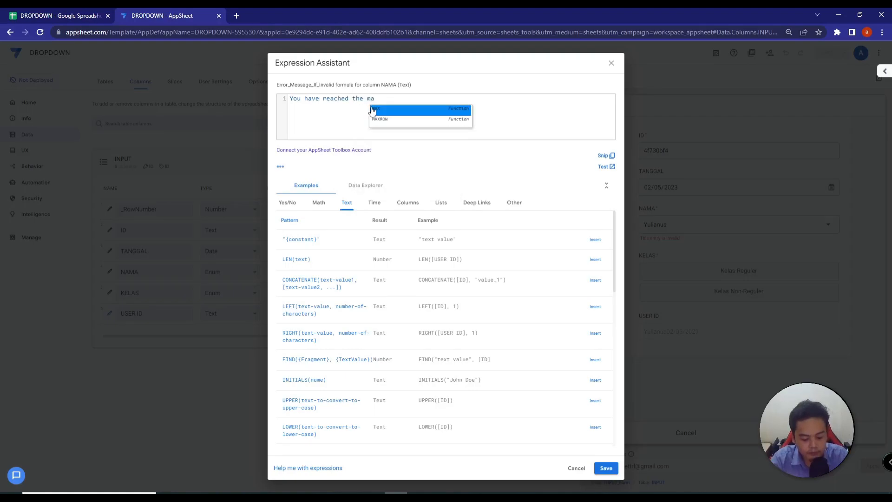
pyautogui.write('ximum limit for')
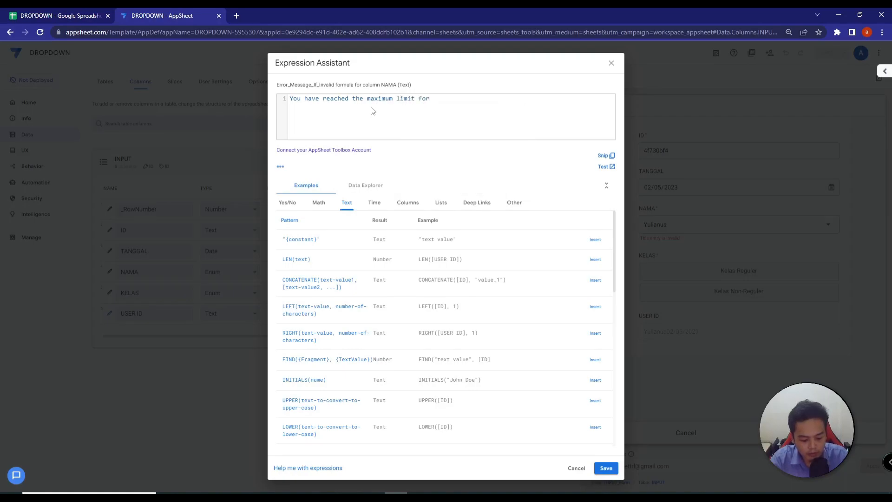
pyautogui.write(' data entry')
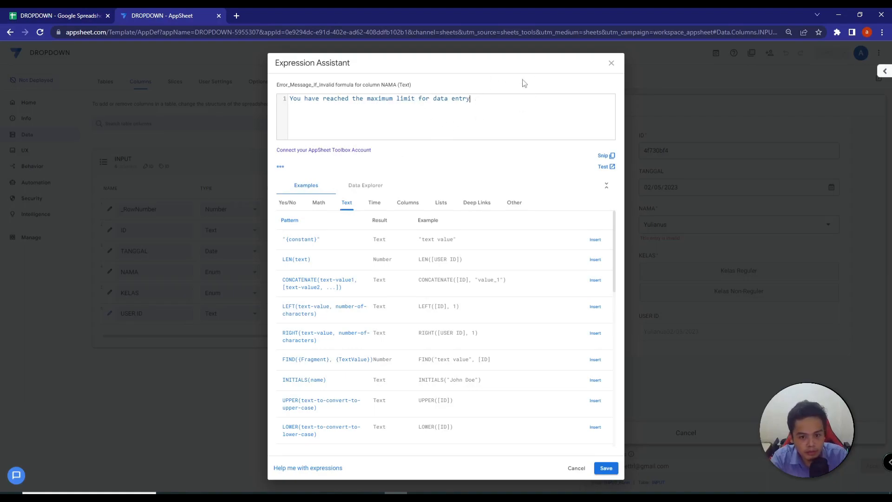
pyautogui.click(606, 468)
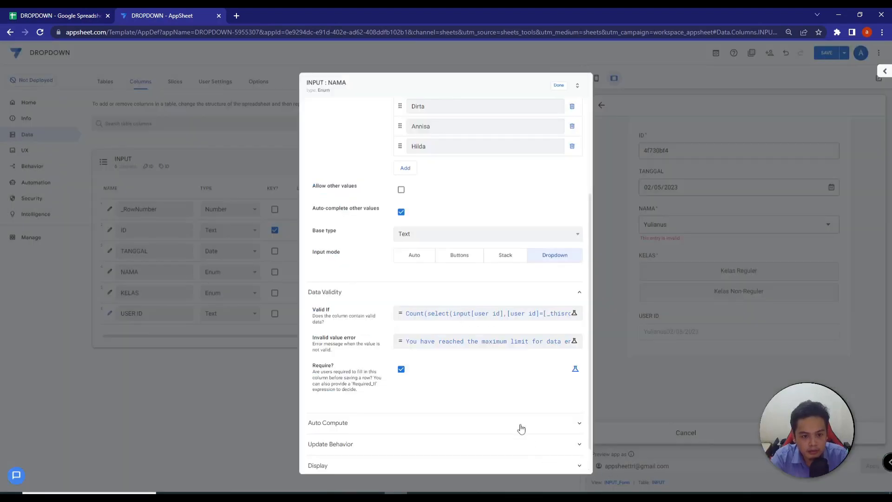
pyautogui.click(562, 89)
pyautogui.click(825, 54)
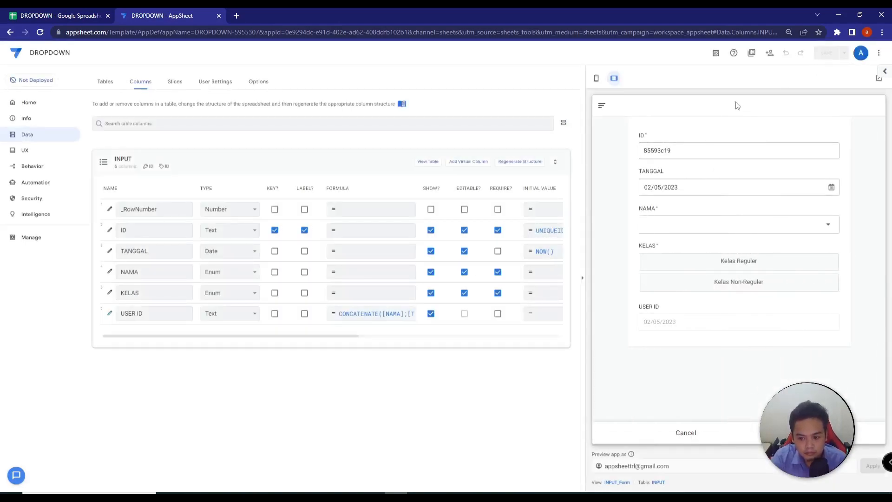
# Test the NAMA validation in a new 02/05/2023 entry by choosing the first listed name, the second one, and the first again
pyautogui.click(711, 222)
pyautogui.click(669, 135)
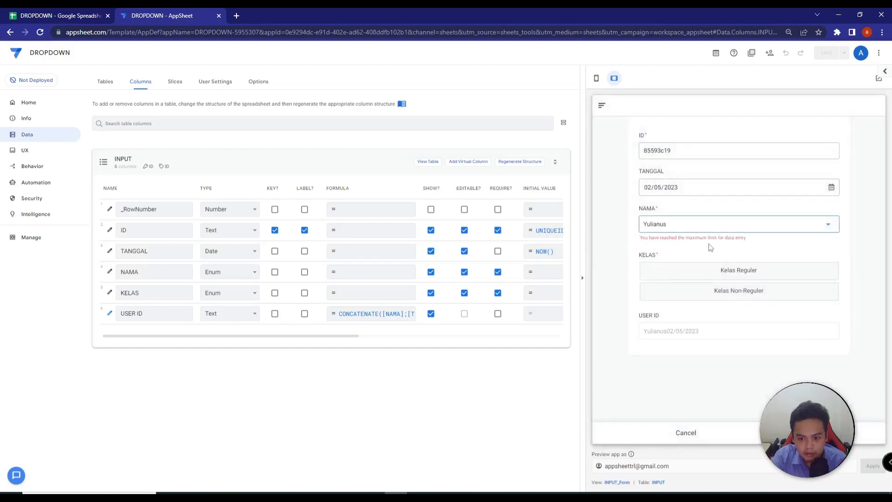
pyautogui.click(803, 227)
pyautogui.click(656, 149)
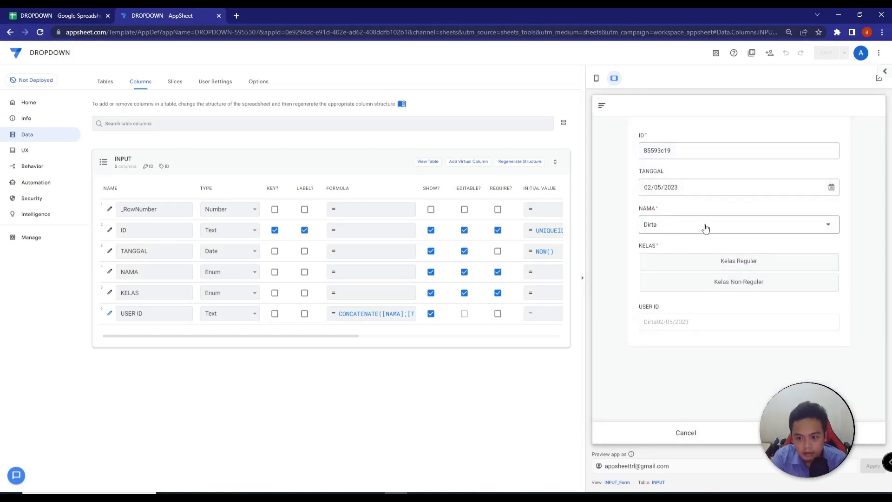
pyautogui.click(670, 225)
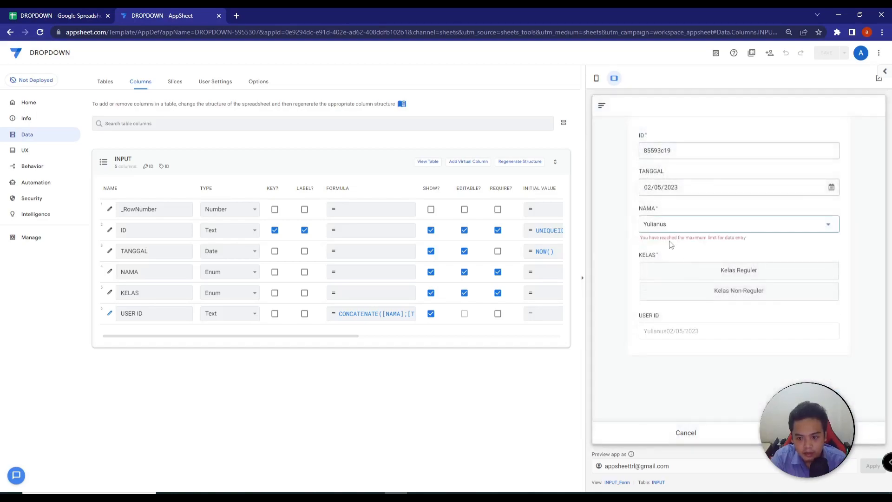
pyautogui.click(705, 227)
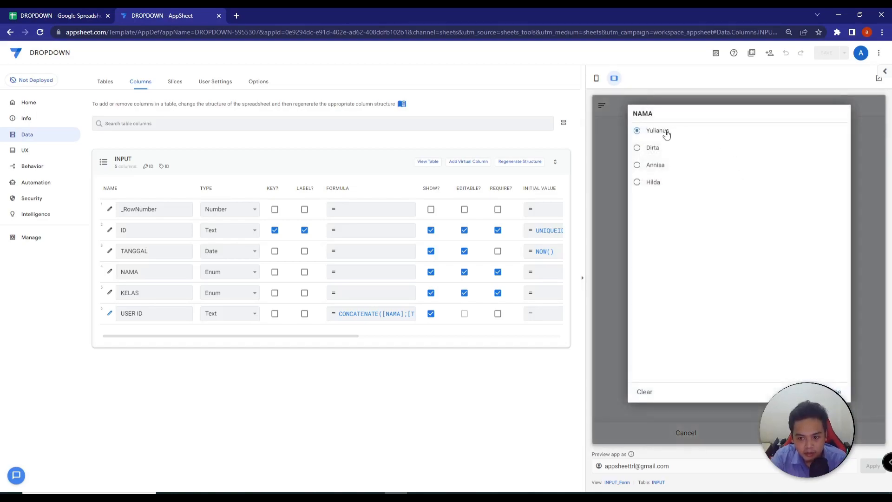
pyautogui.click(832, 392)
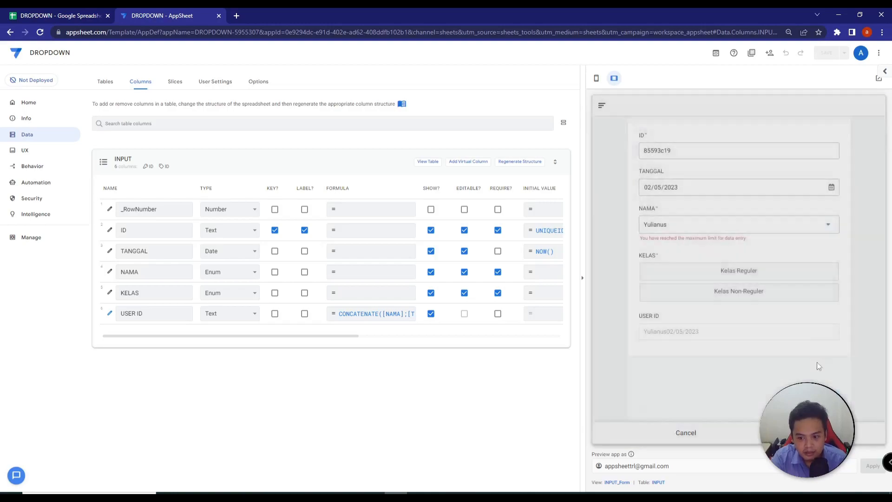
pyautogui.click(731, 247)
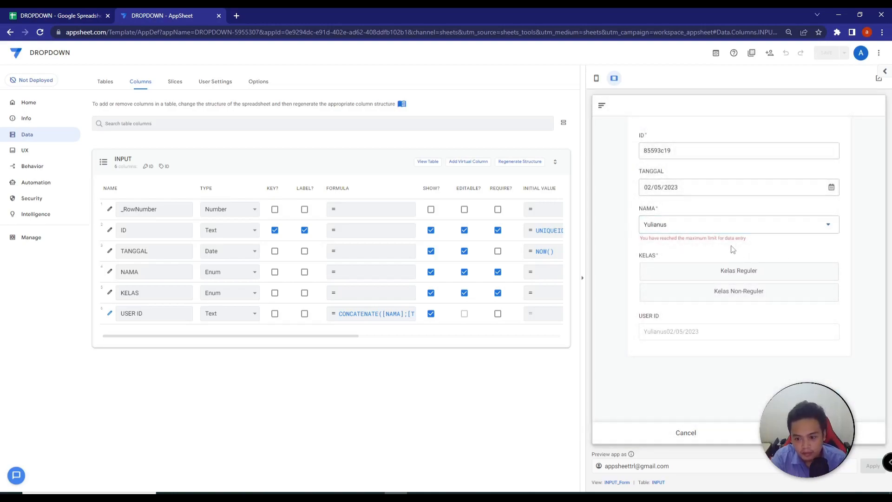